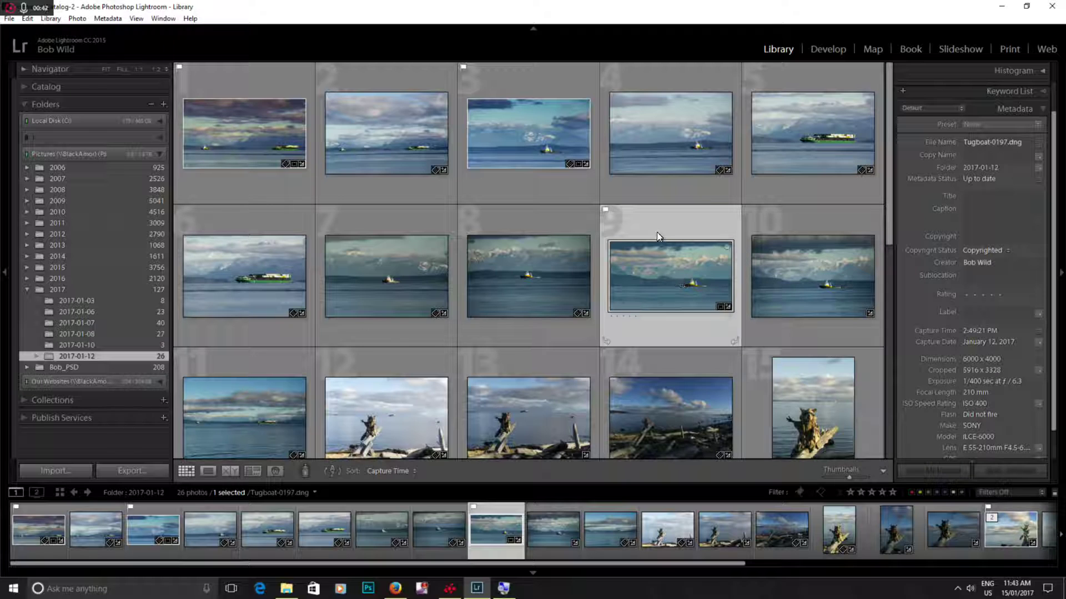
# Step: Bring up Tugboat-0197.dng's capture time, 2:49:21 PM on January 12, 2017, in the Metadata panel
pyautogui.moveTo(681, 284)
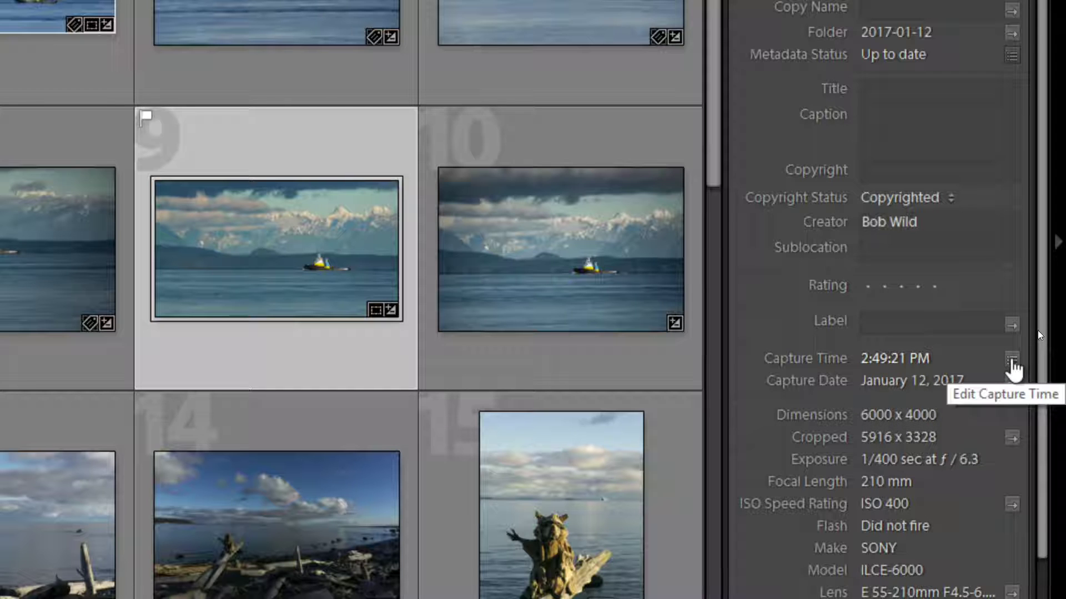
# Step: Shift Tugboat-0197.dng's capture time by +1 hour, from 2:49:21 PM to 3:49:21 PM
pyautogui.click(1011, 361)
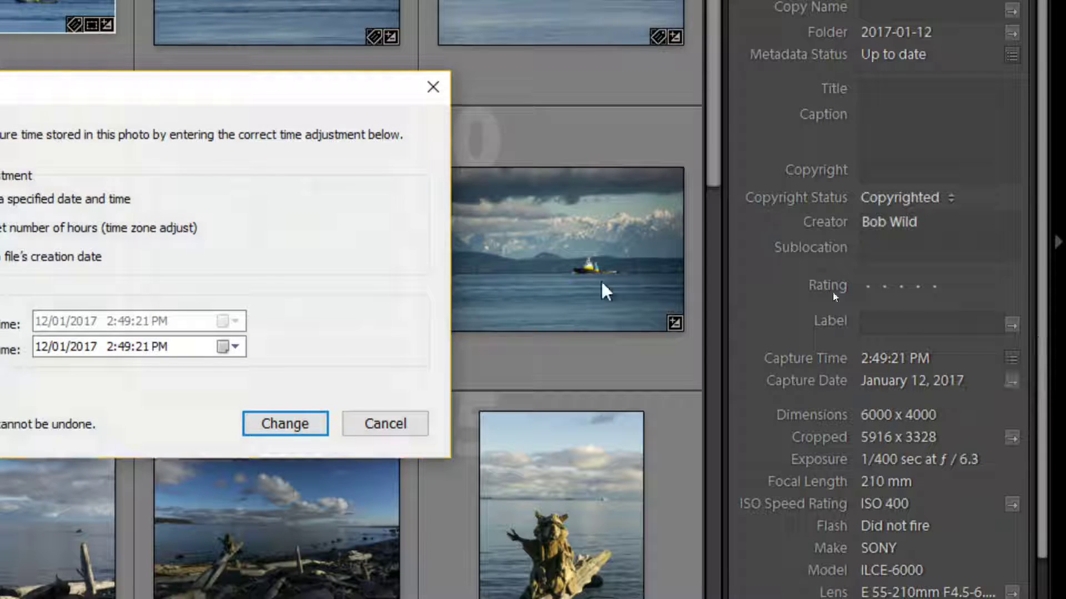
pyautogui.moveTo(294, 111); pyautogui.dragTo(692, 90)
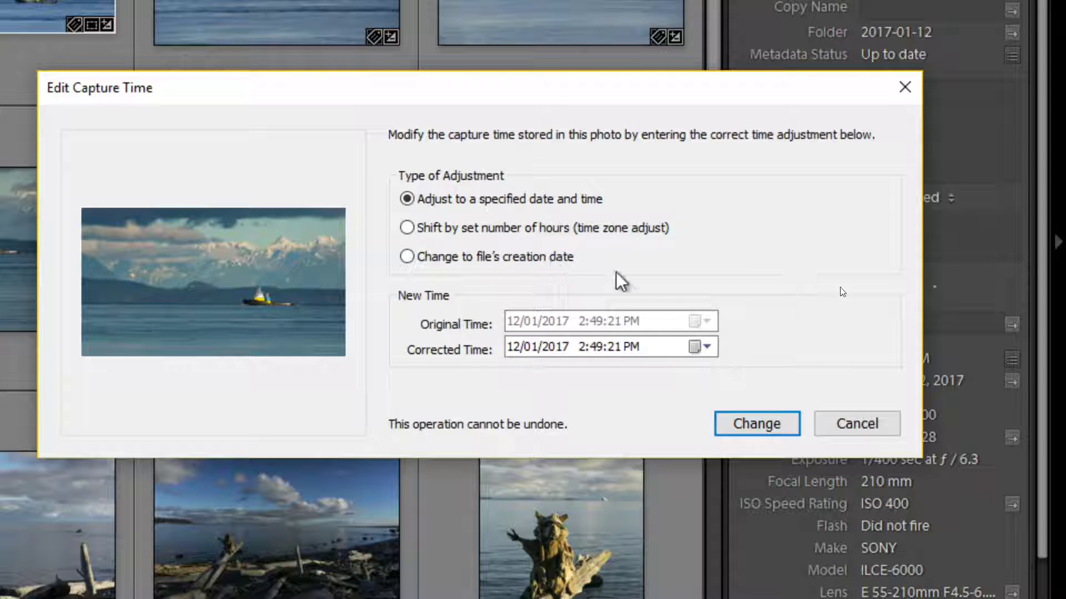
pyautogui.click(409, 228)
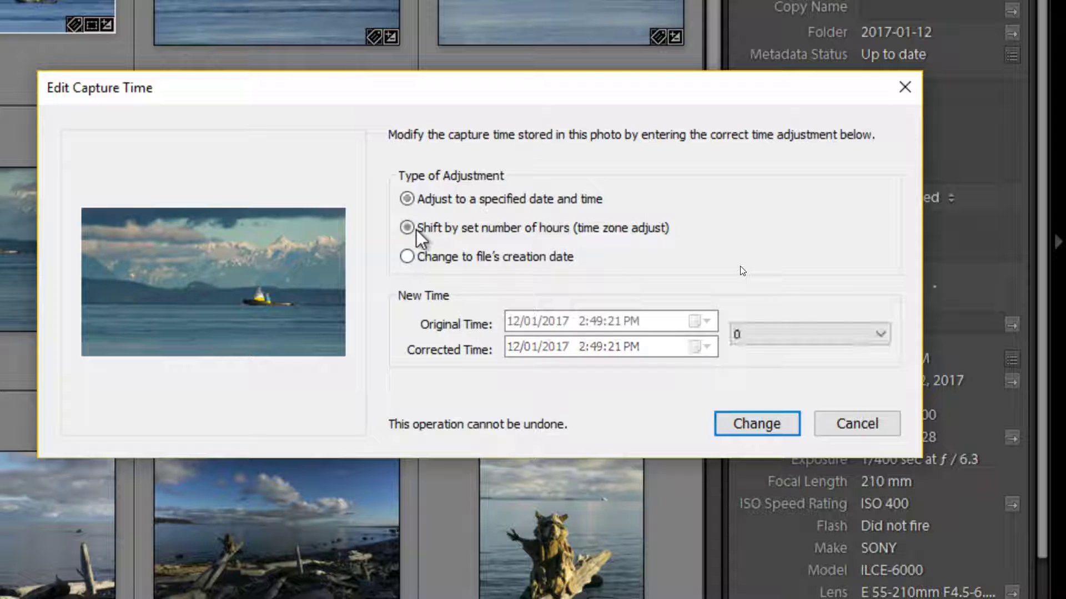
pyautogui.click(882, 336)
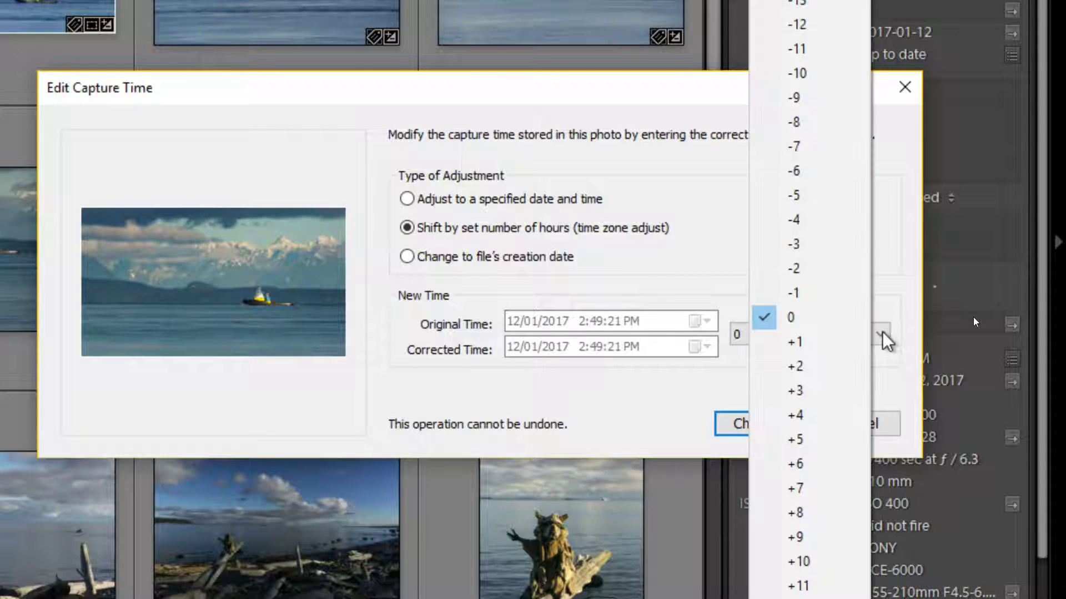
pyautogui.click(884, 342)
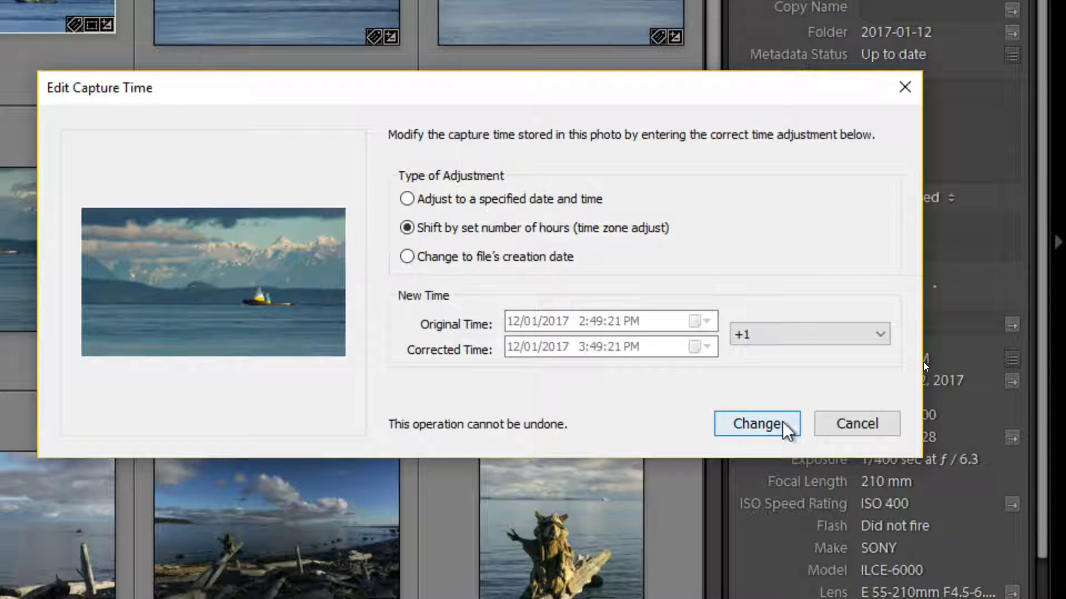
pyautogui.click(757, 424)
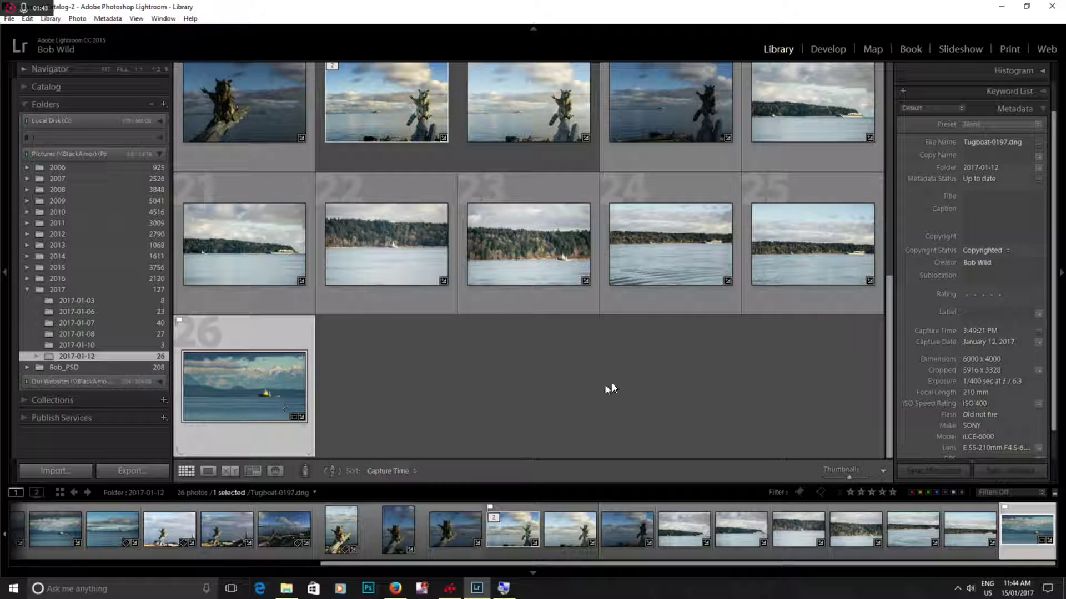
pyautogui.click(977, 327)
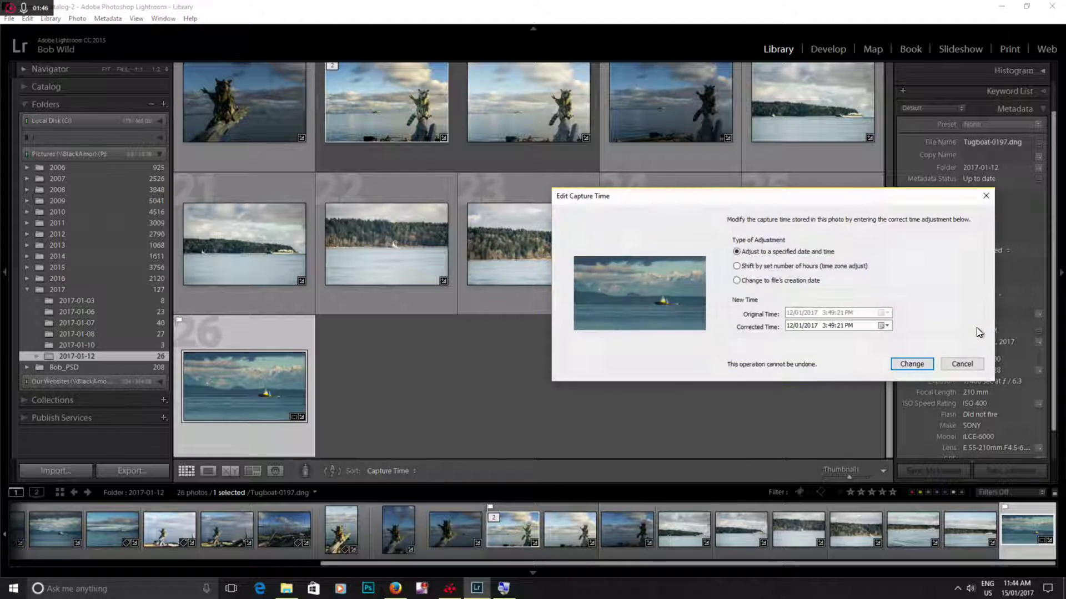
pyautogui.click(962, 362)
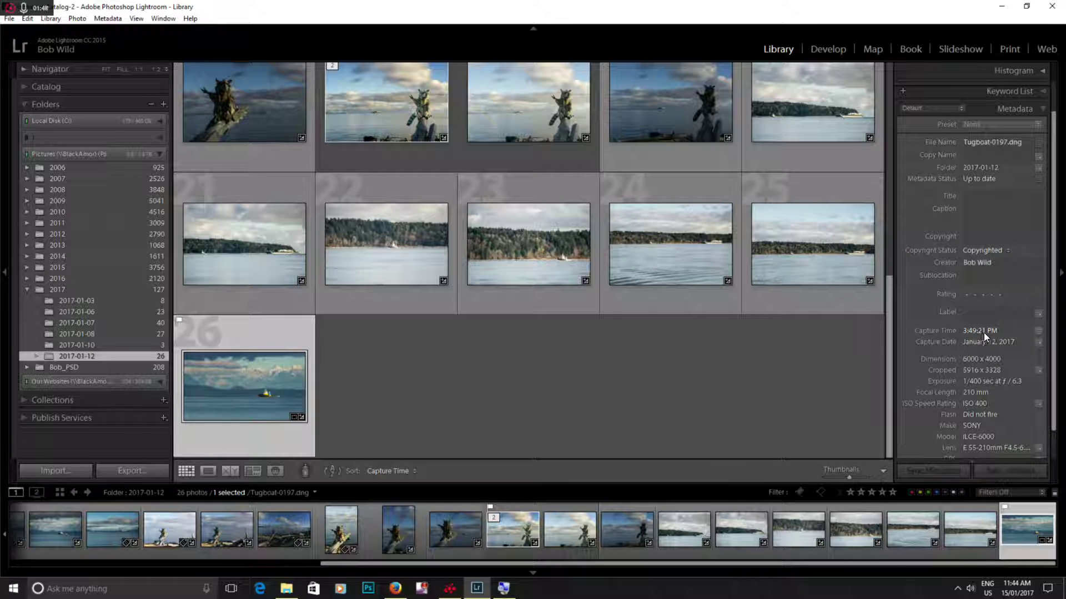
pyautogui.click(825, 303)
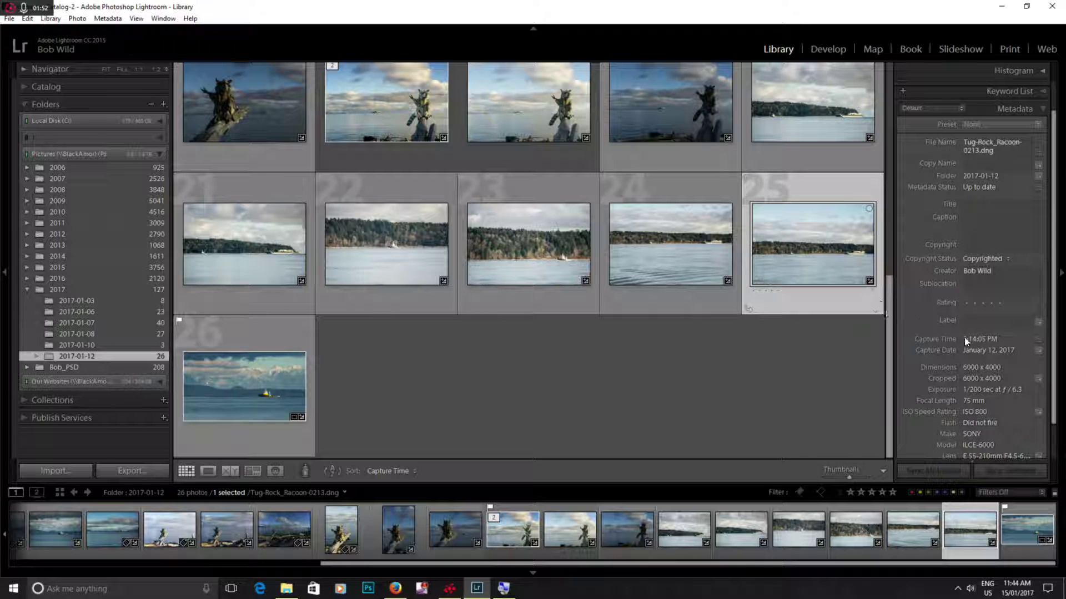
pyautogui.scroll(2, 845, 342)
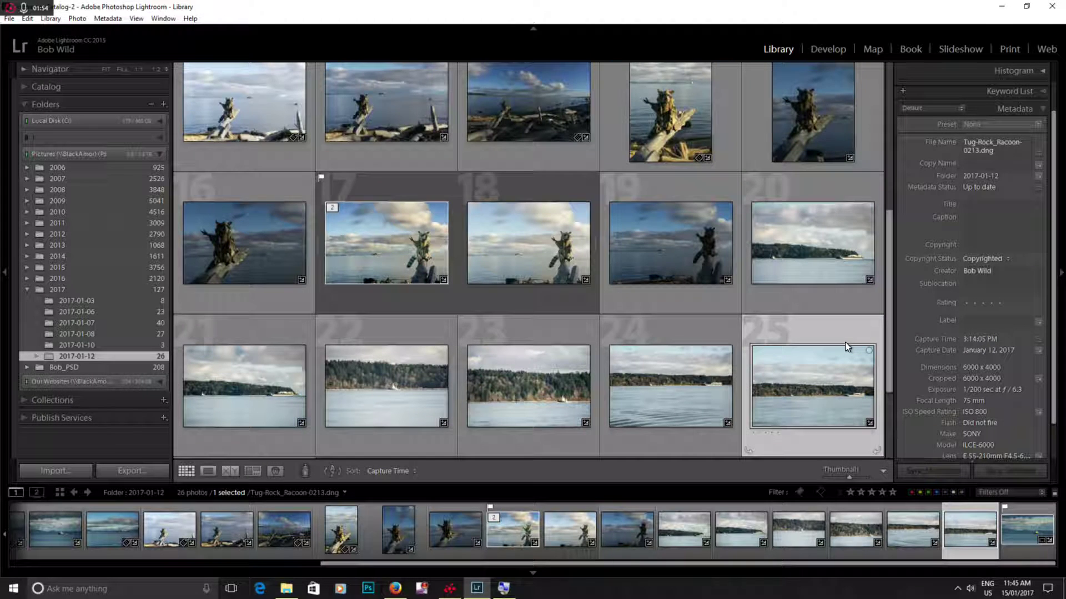
pyautogui.scroll(-2, 845, 342)
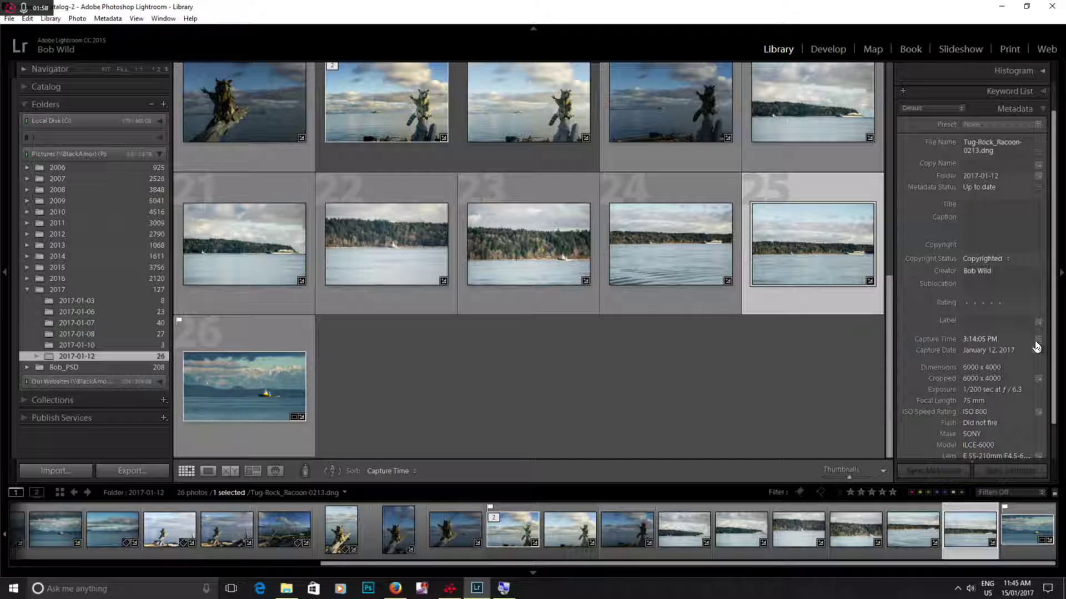
pyautogui.click(311, 336)
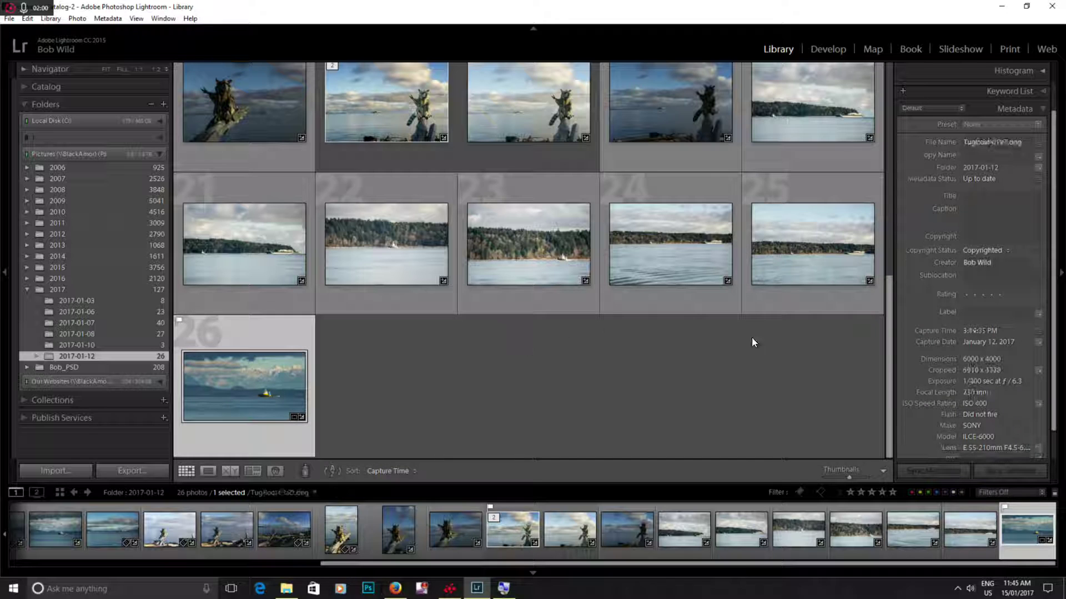
pyautogui.click(1038, 332)
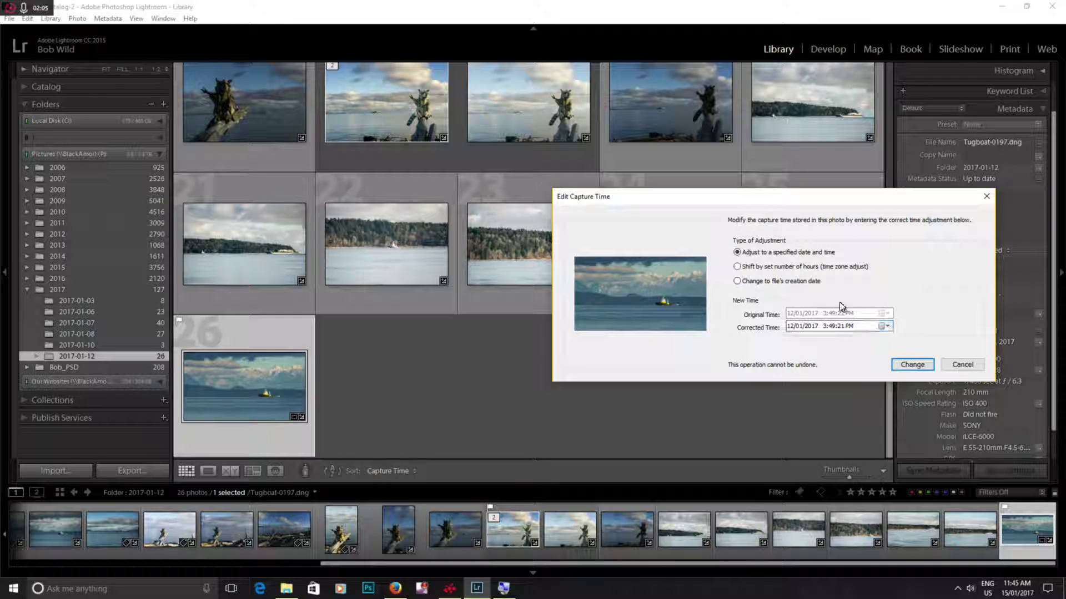
pyautogui.click(770, 265)
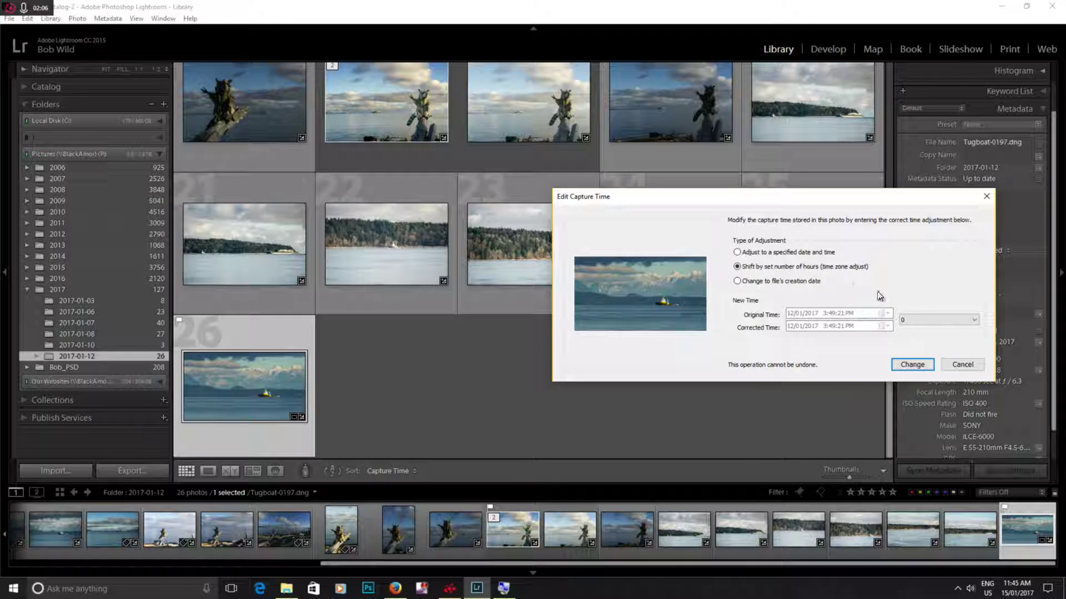
pyautogui.click(929, 318)
pyautogui.click(902, 301)
pyautogui.click(920, 364)
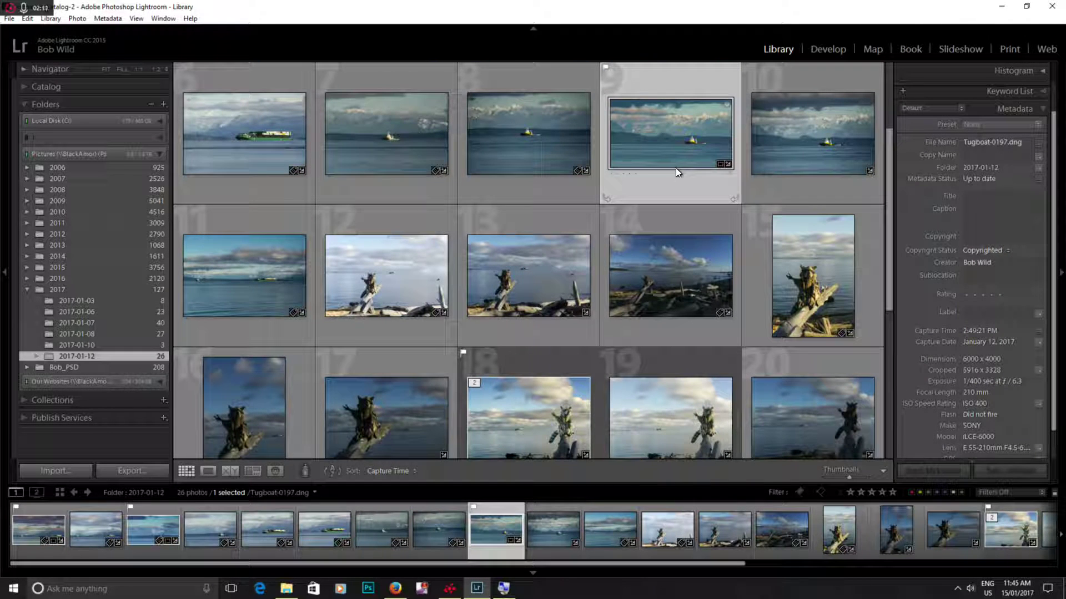
pyautogui.scroll(1, 671, 183)
pyautogui.scroll(-1, 678, 220)
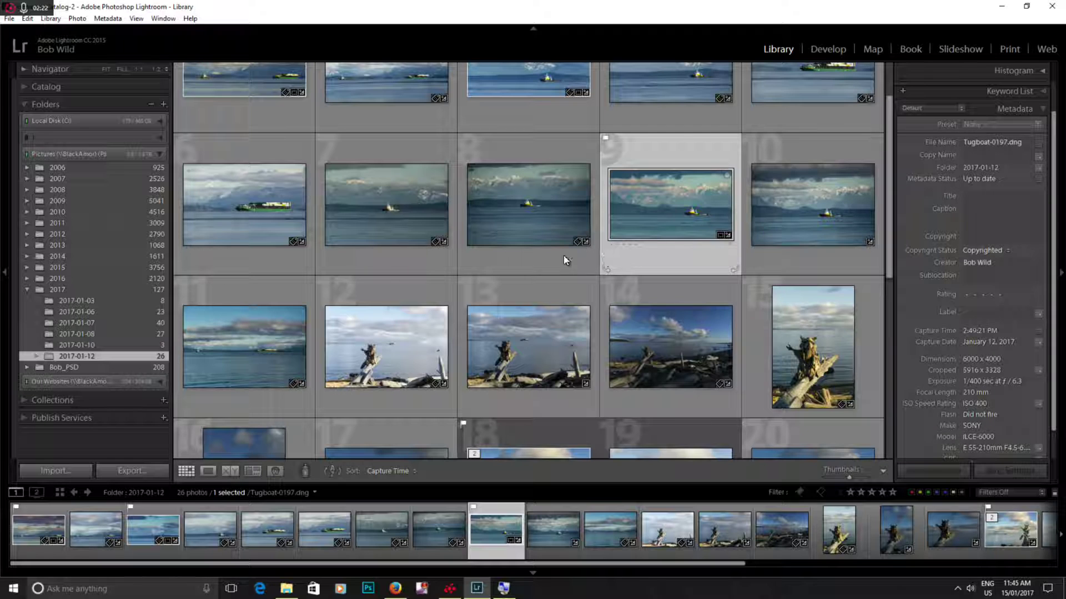
# Step: Select photos 6–9 and shift all their capture times by +1 hour
pyautogui.click(277, 258)
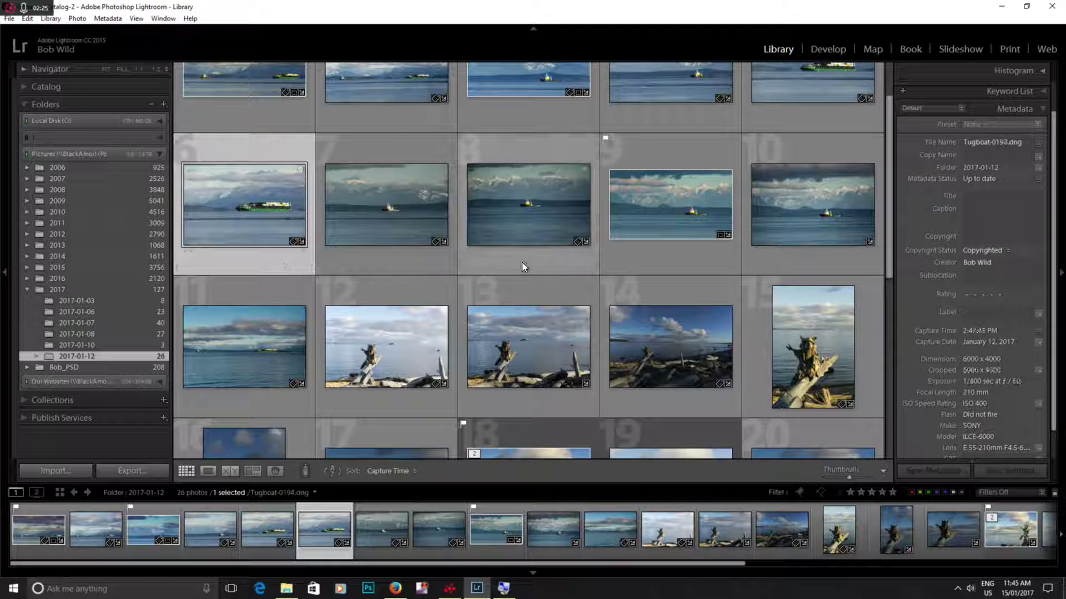
pyautogui.keyDown('shift'); pyautogui.click(656, 260); pyautogui.keyUp('shift')
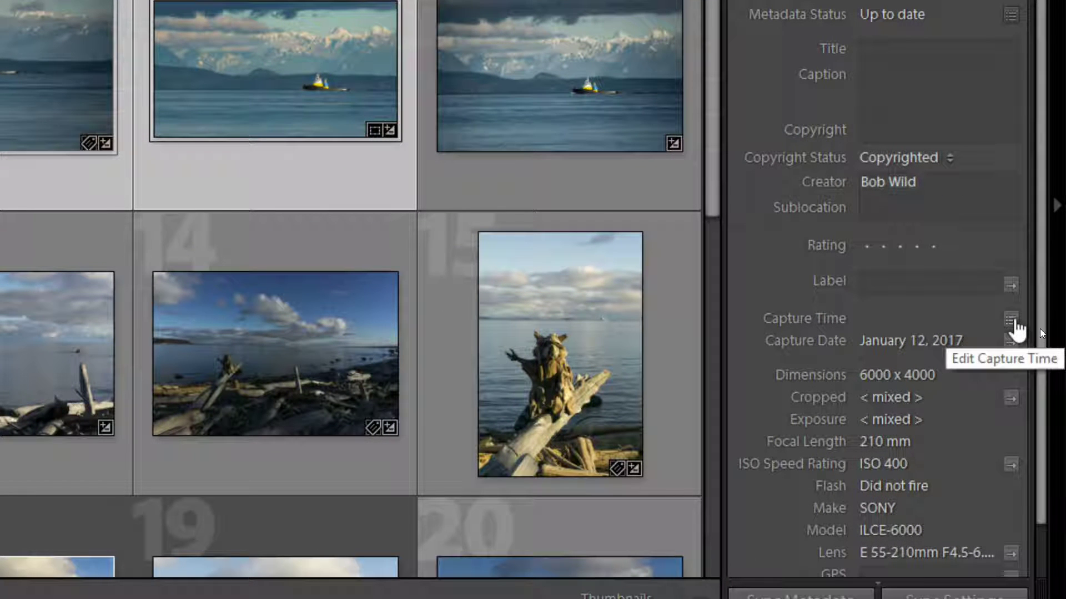
pyautogui.click(1010, 320)
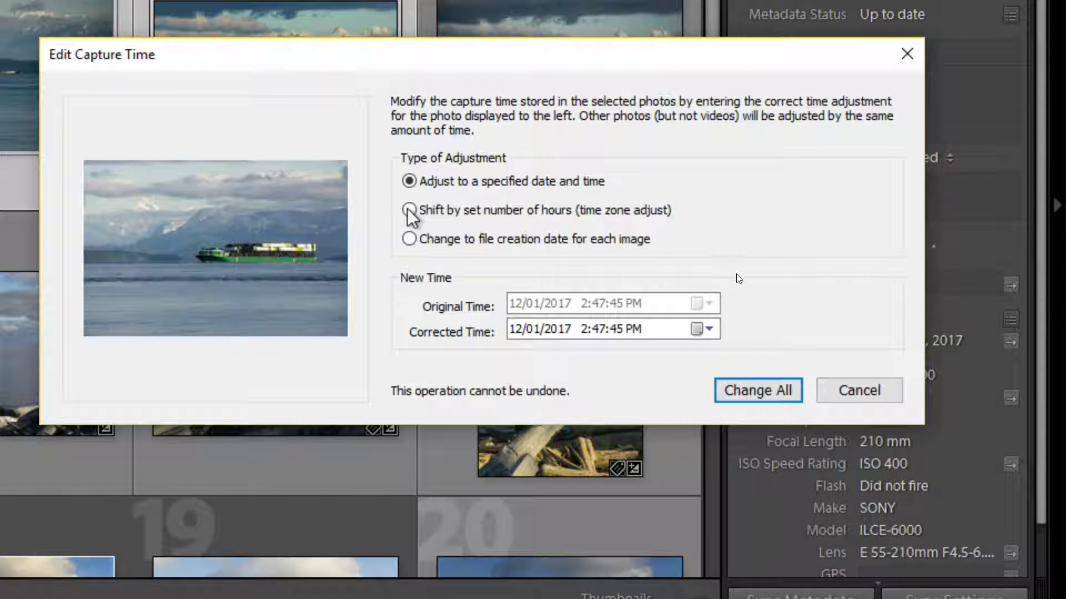
pyautogui.click(421, 209)
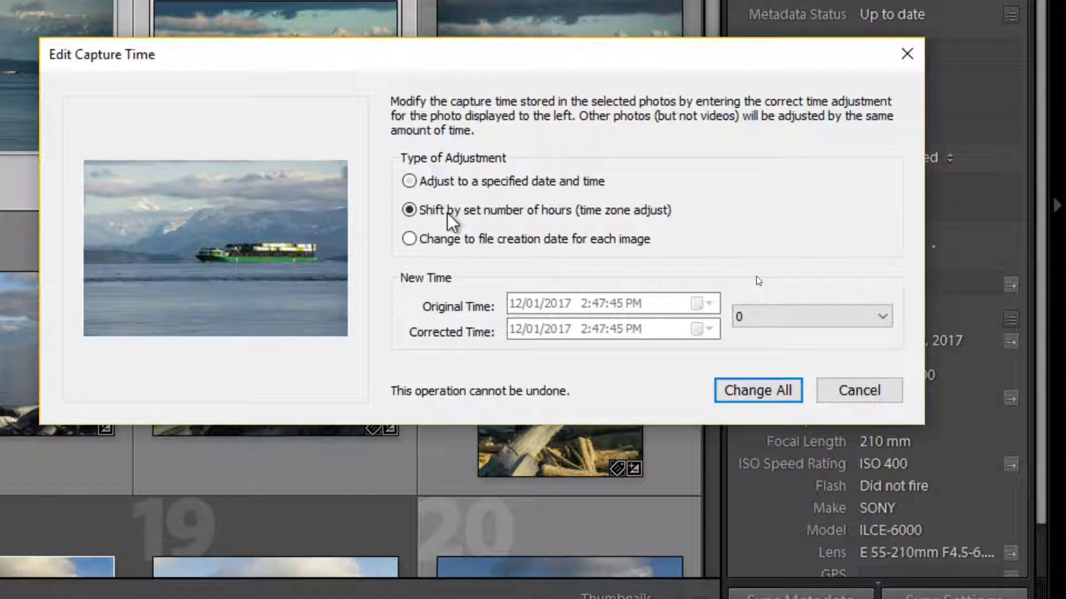
pyautogui.click(882, 316)
pyautogui.click(809, 316)
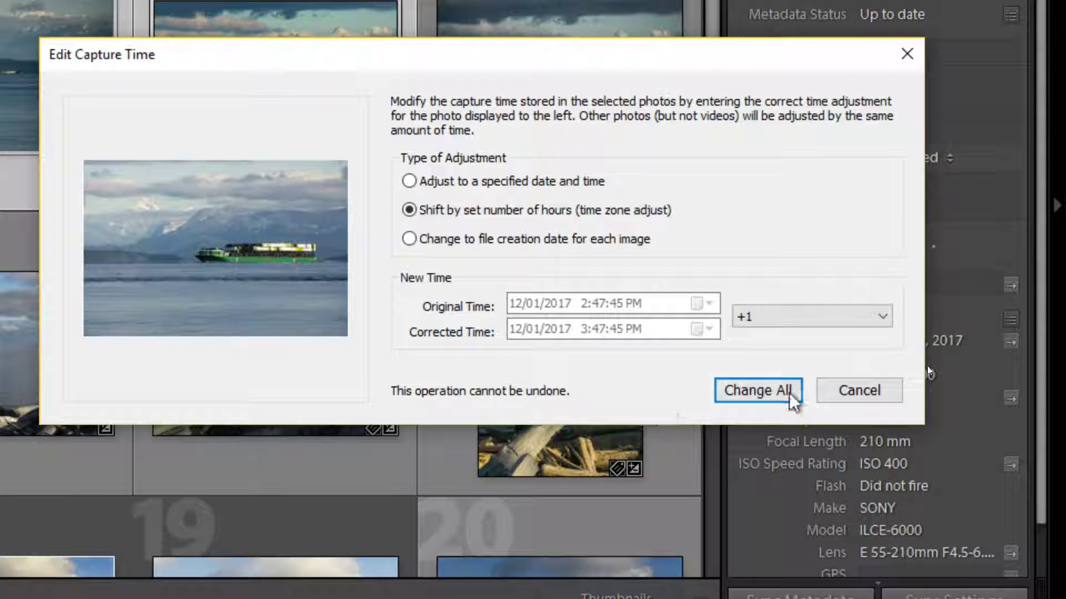
pyautogui.click(771, 390)
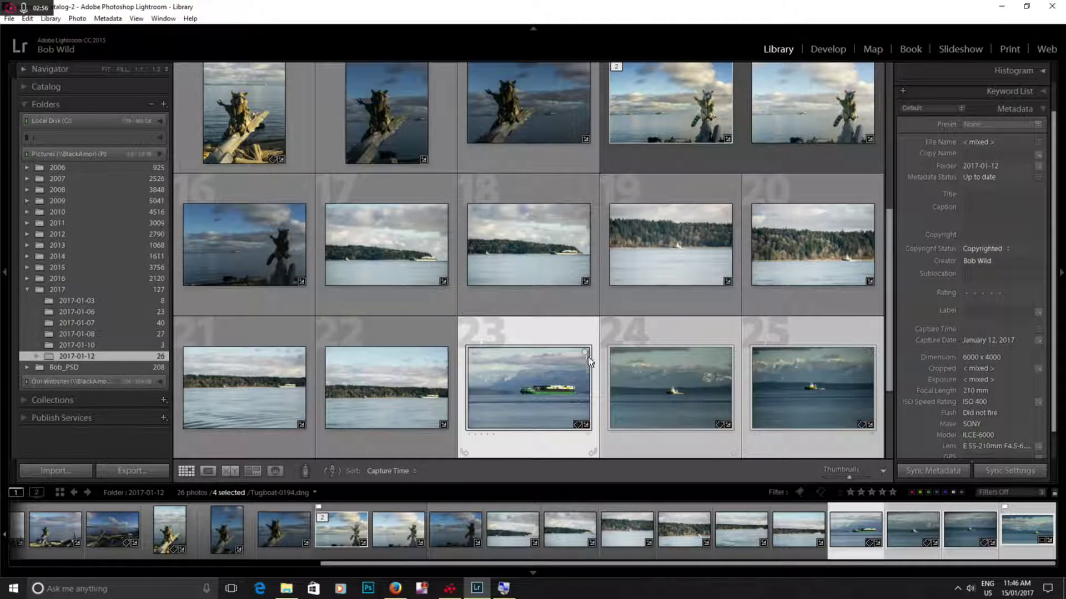
pyautogui.scroll(-2, 596, 359)
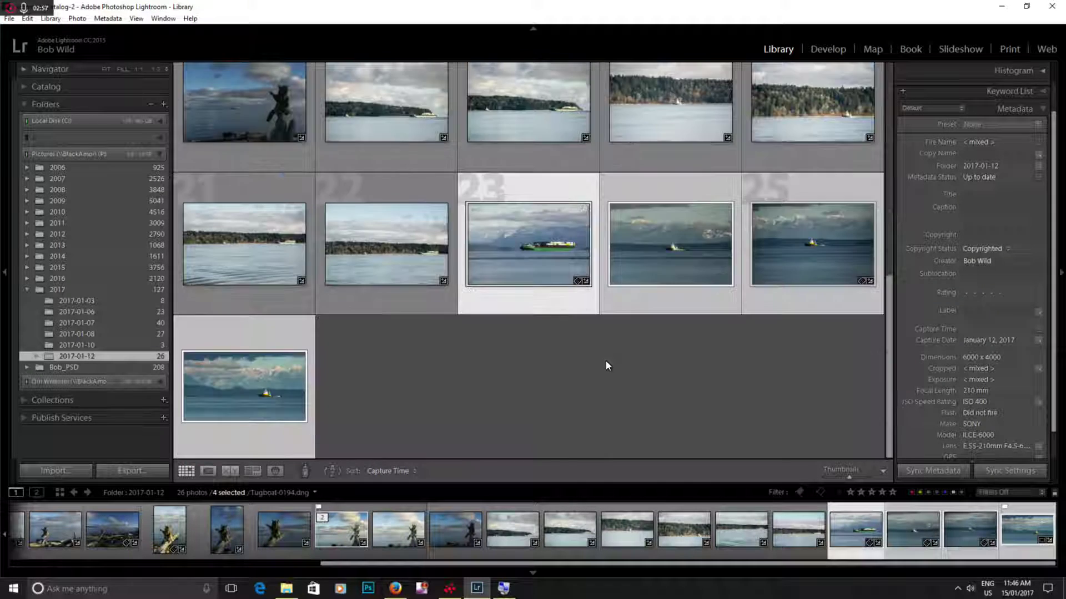
pyautogui.click(464, 362)
pyautogui.click(772, 298)
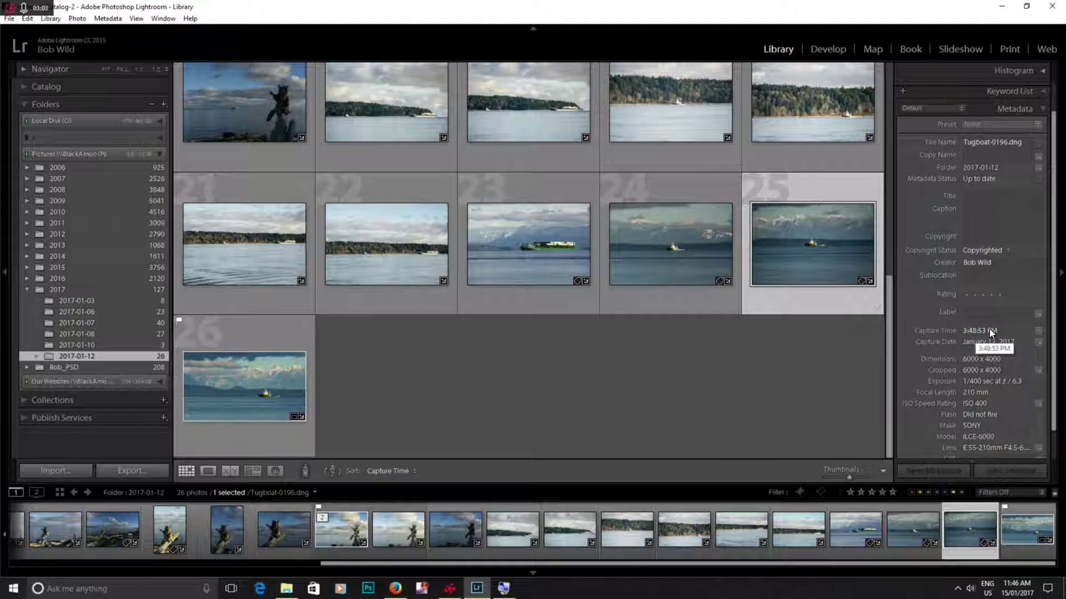
pyautogui.click(562, 301)
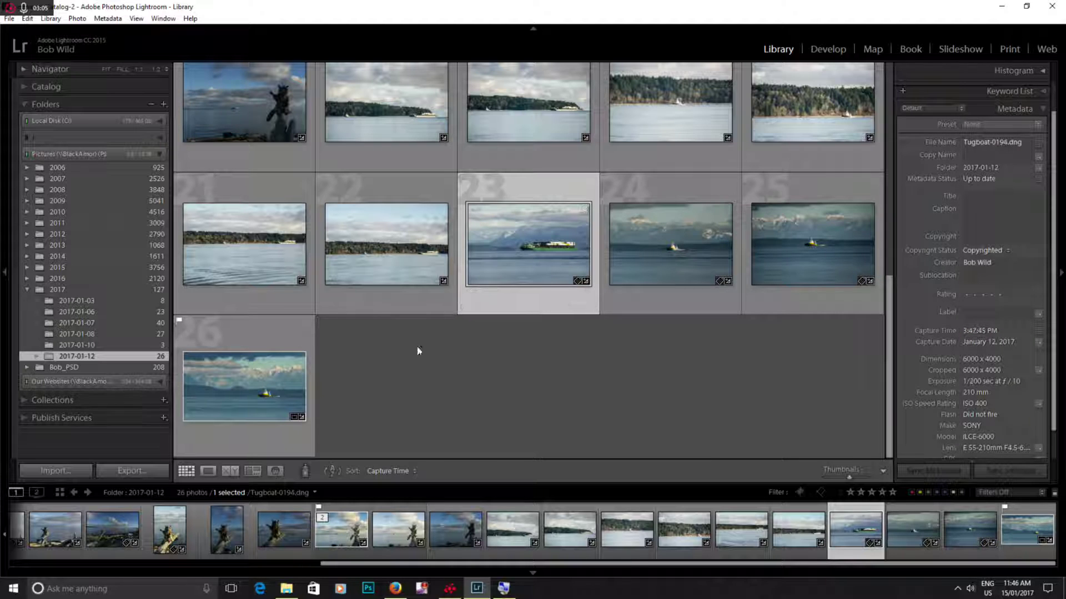
pyautogui.keyDown('shift'); pyautogui.click(281, 335); pyautogui.keyUp('shift')
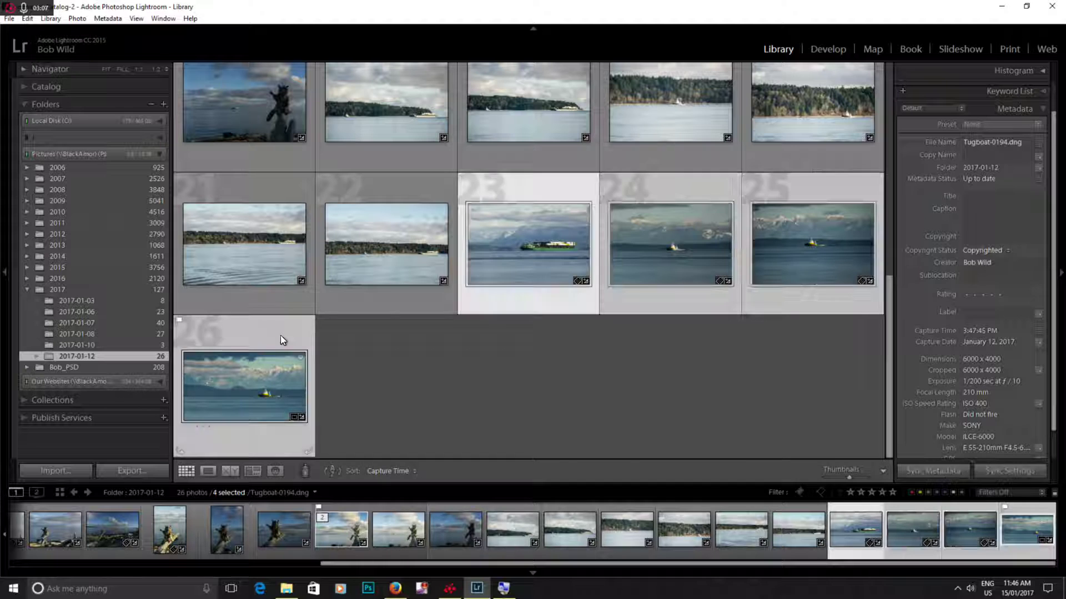
# Step: Shift all four photos' capture times by -1 hour, then select Tugboat-0197 and move right
pyautogui.click(1038, 331)
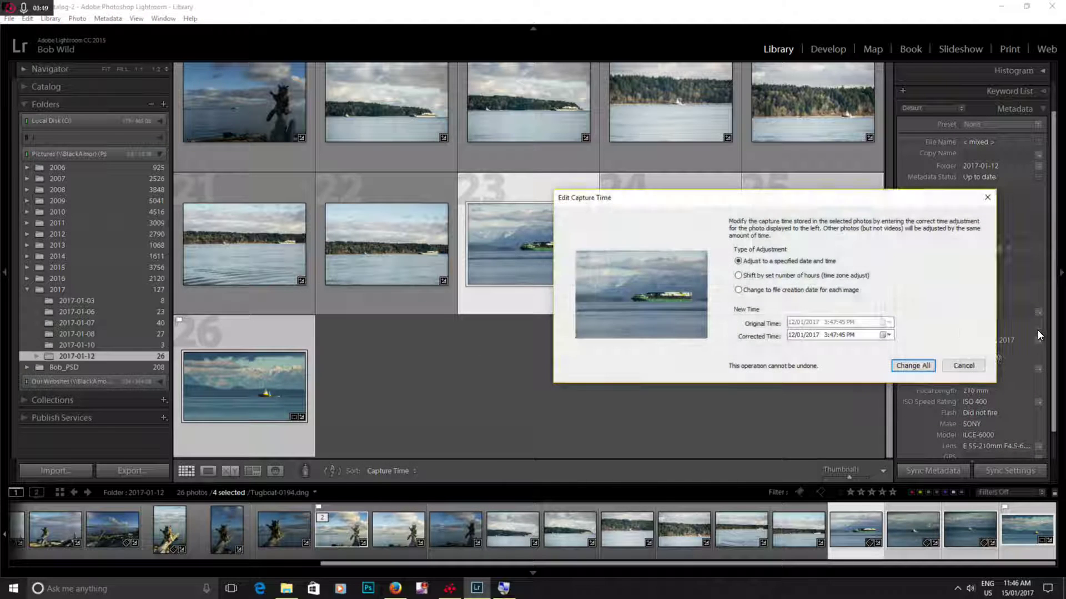
pyautogui.click(771, 275)
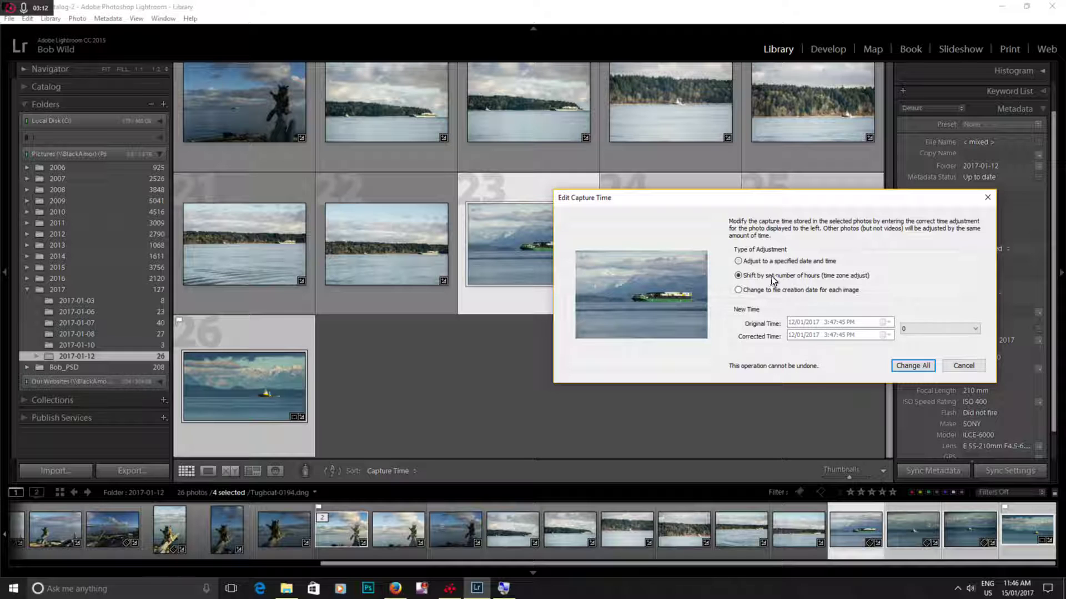
pyautogui.click(938, 328)
pyautogui.click(910, 300)
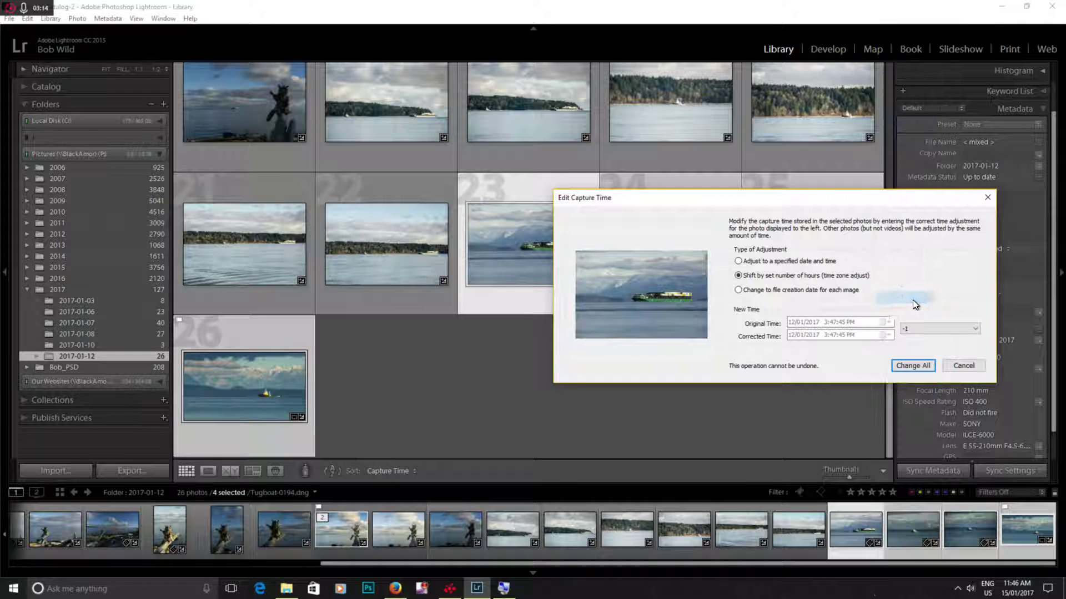
pyautogui.click(910, 365)
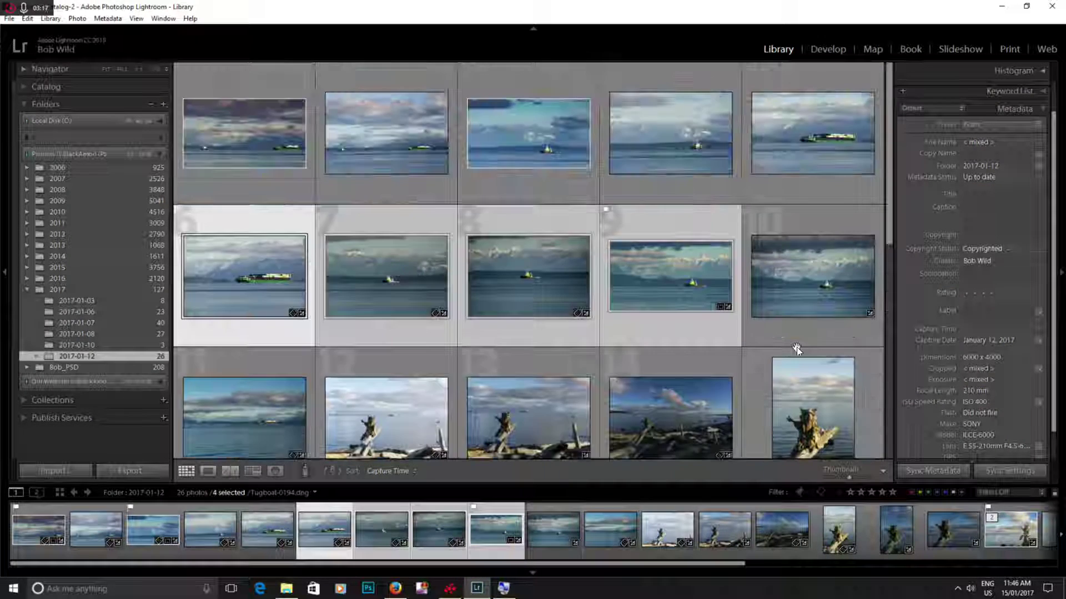
pyautogui.click(652, 310)
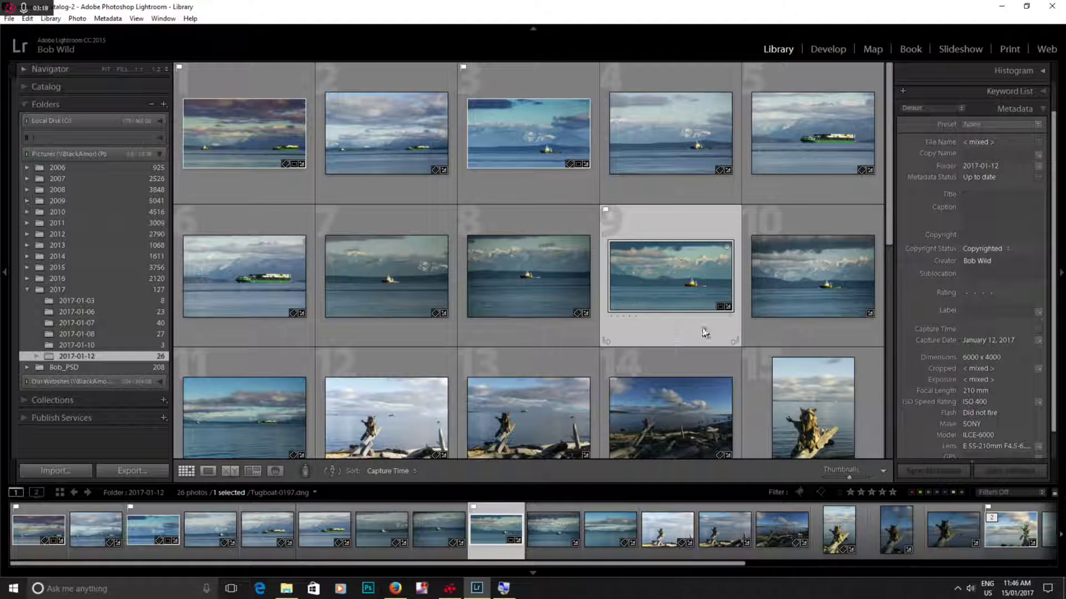
pyautogui.press('Right')
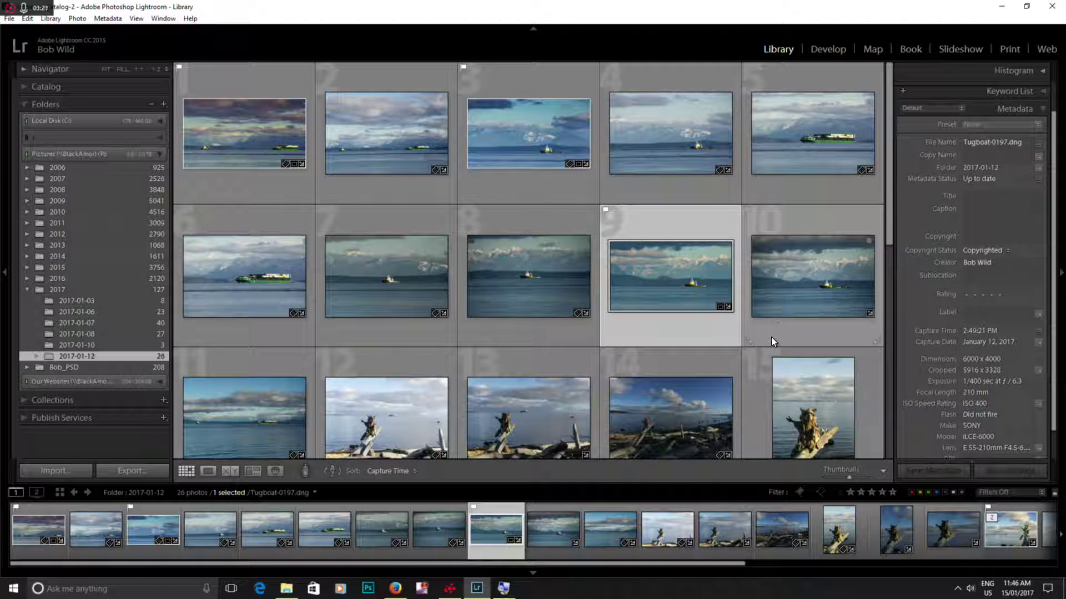